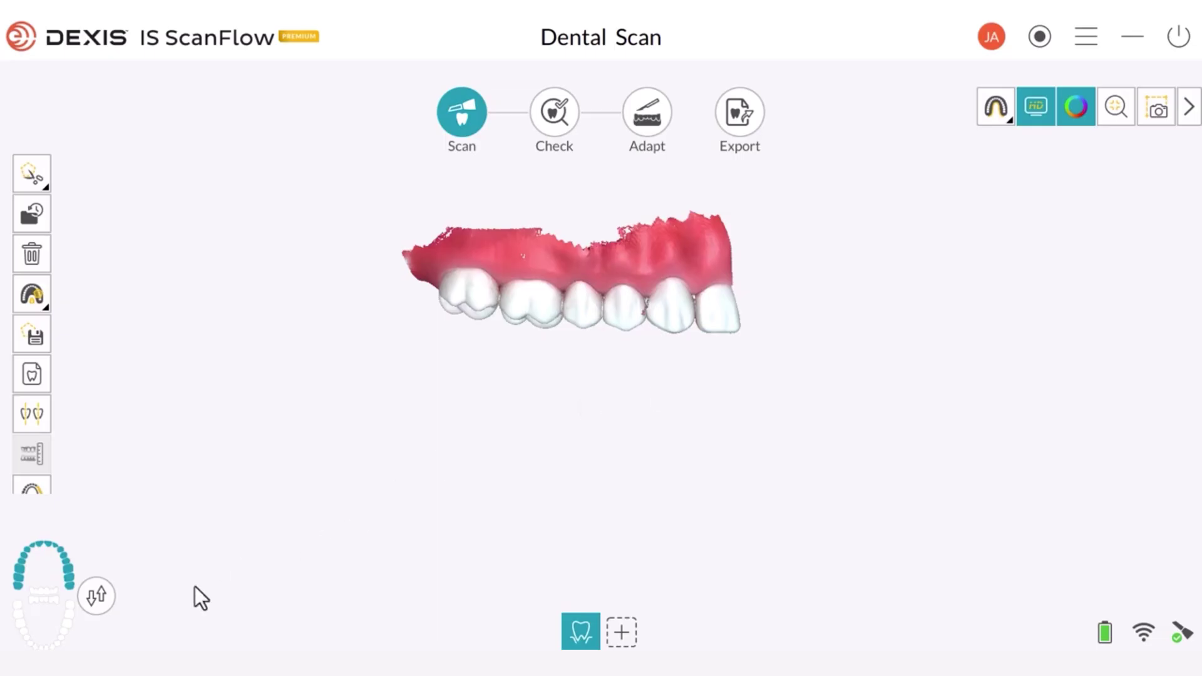
Show the lower arch scan and start the Bite Registration Check
click(65, 640)
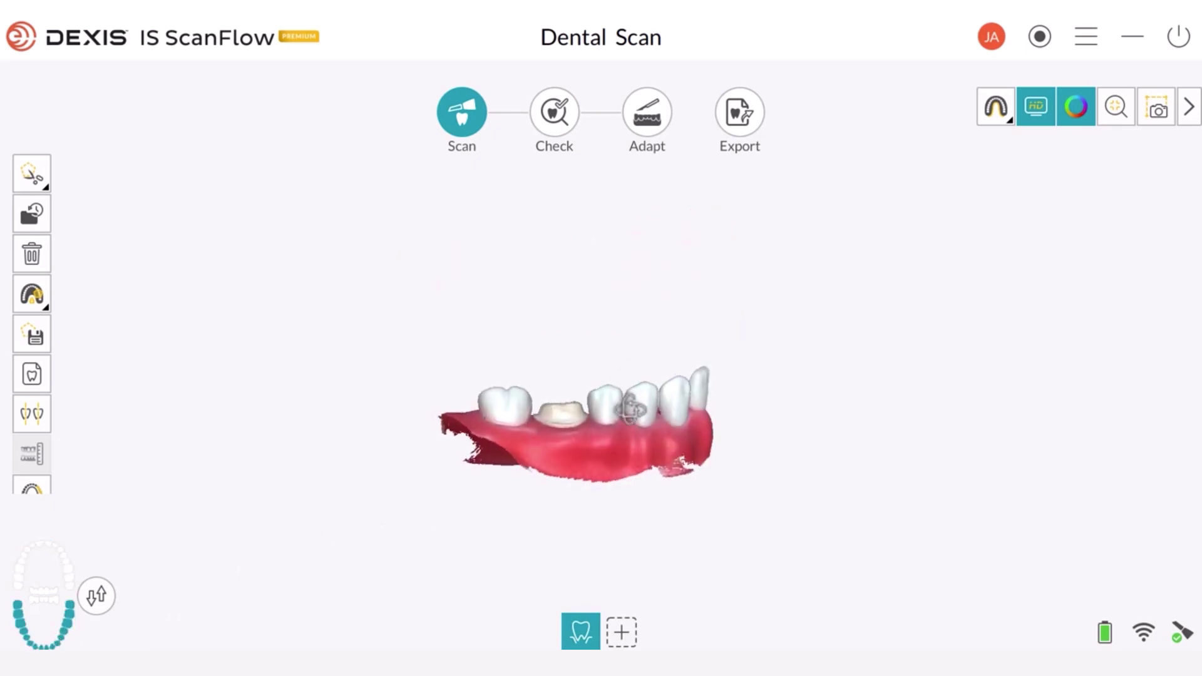
click(42, 596)
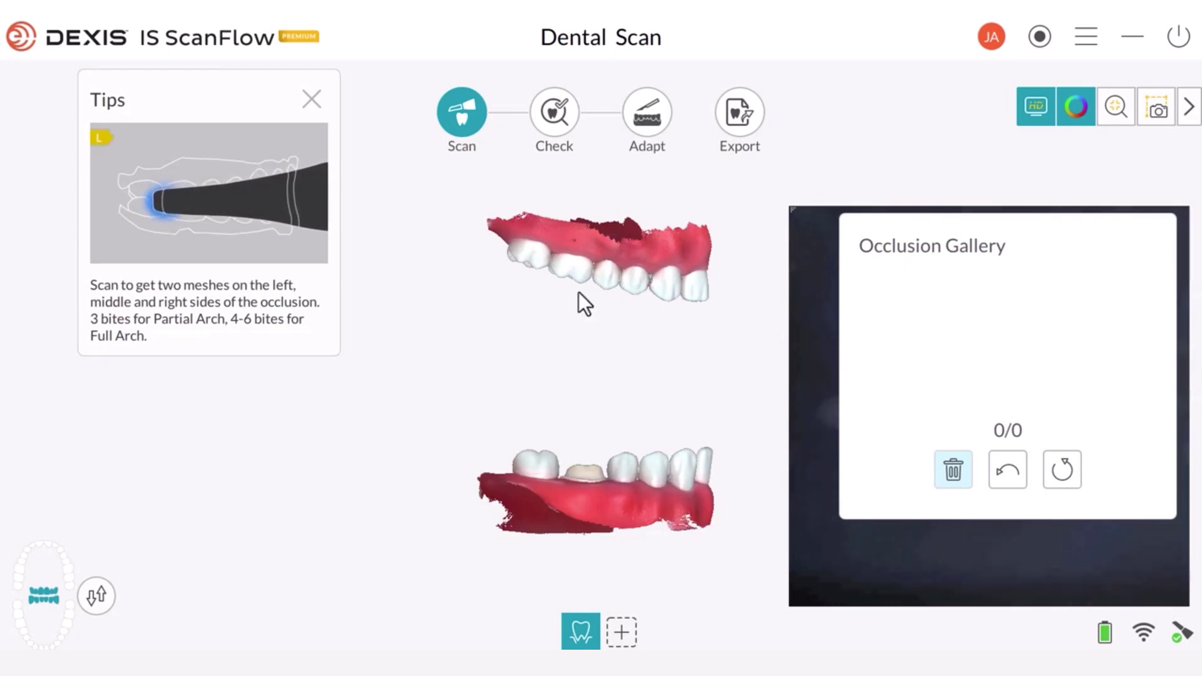
Orbit the arch models while three bites are captured into the occlusion gallery
drag(578, 293, 582, 363)
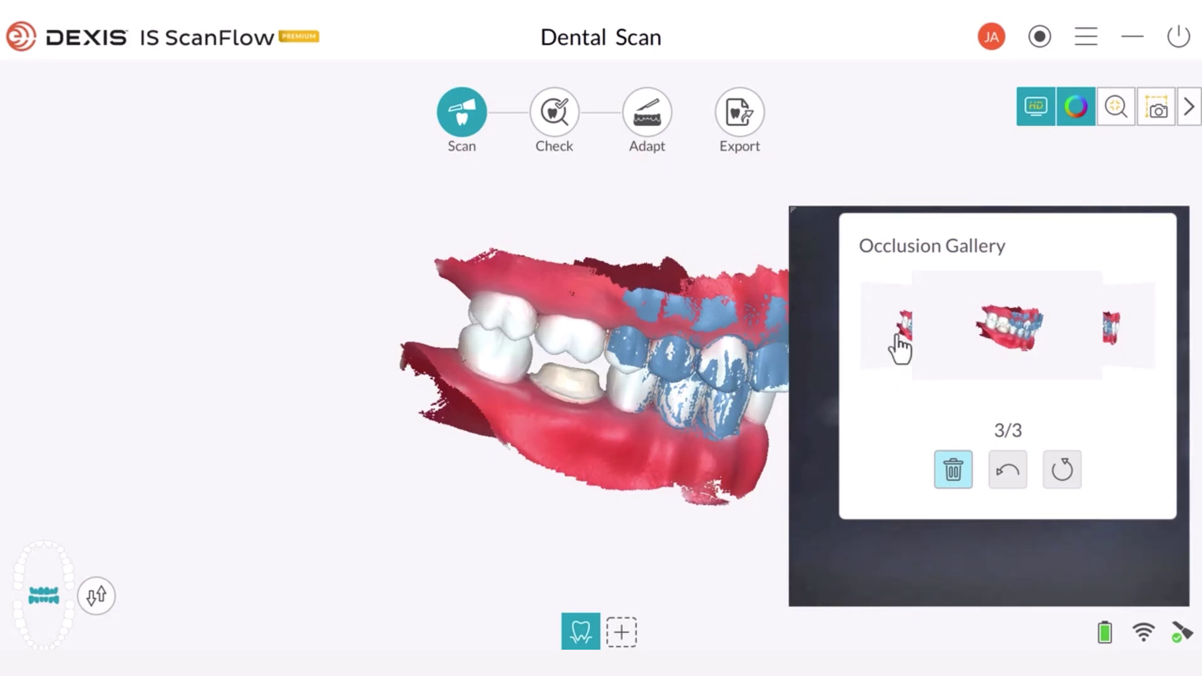
click(901, 338)
click(899, 341)
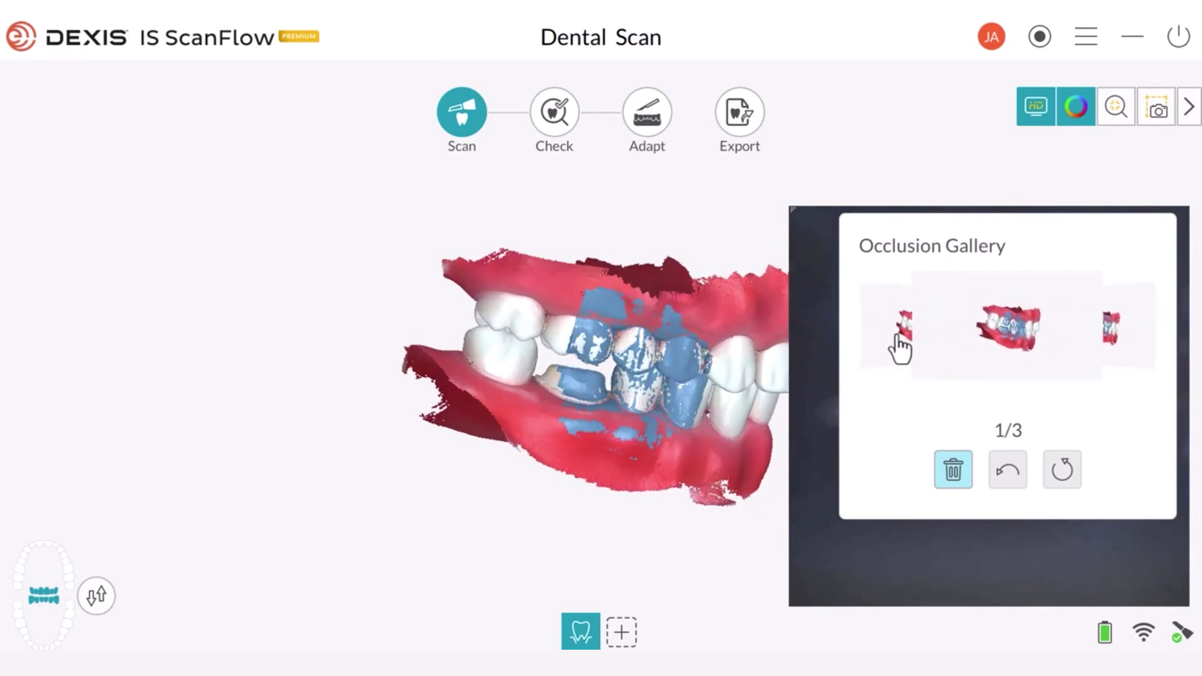
drag(765, 344, 636, 254)
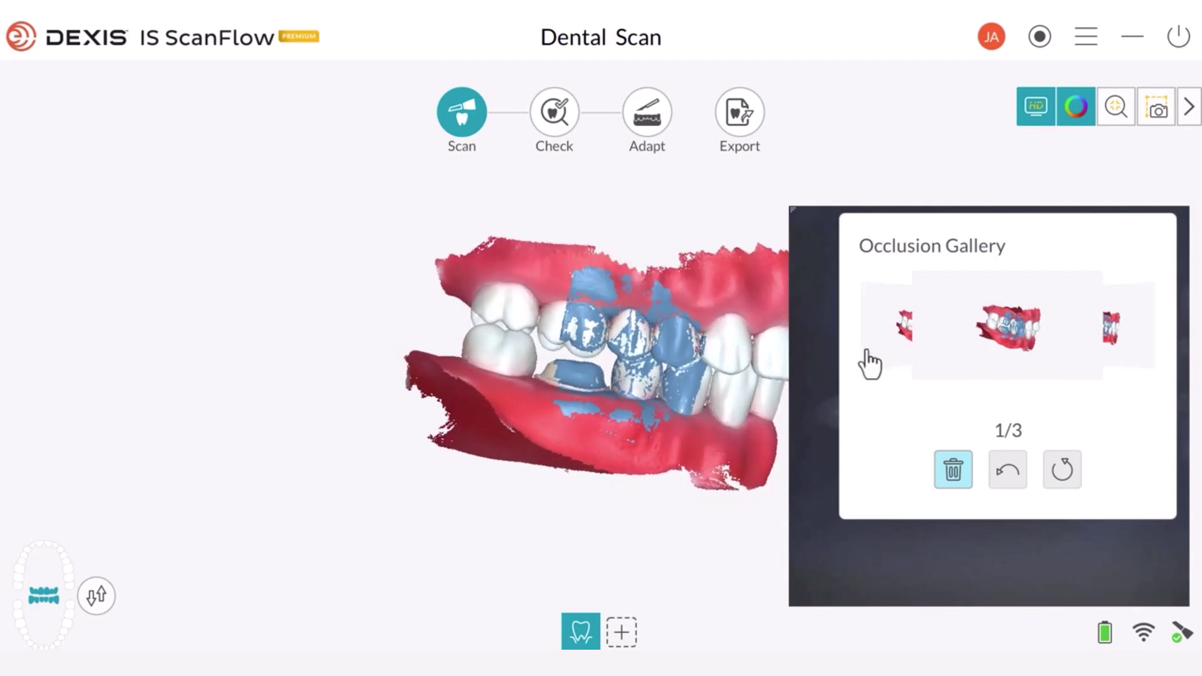
click(900, 341)
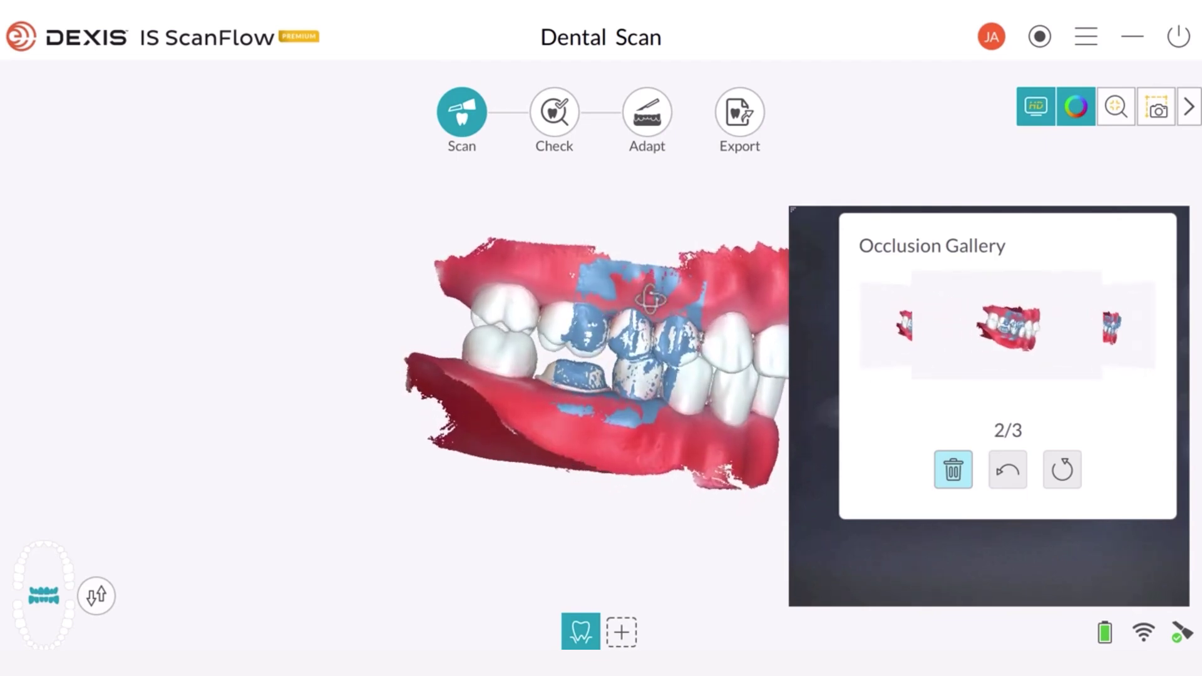
click(897, 339)
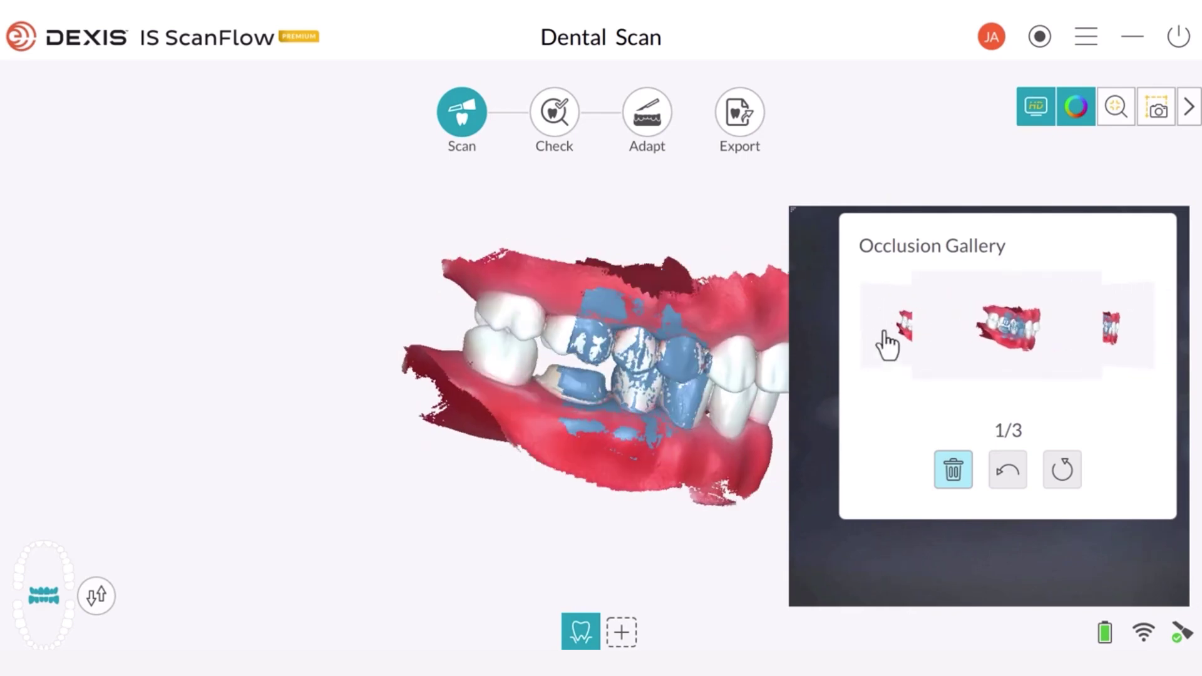
click(887, 343)
drag(688, 301, 562, 374)
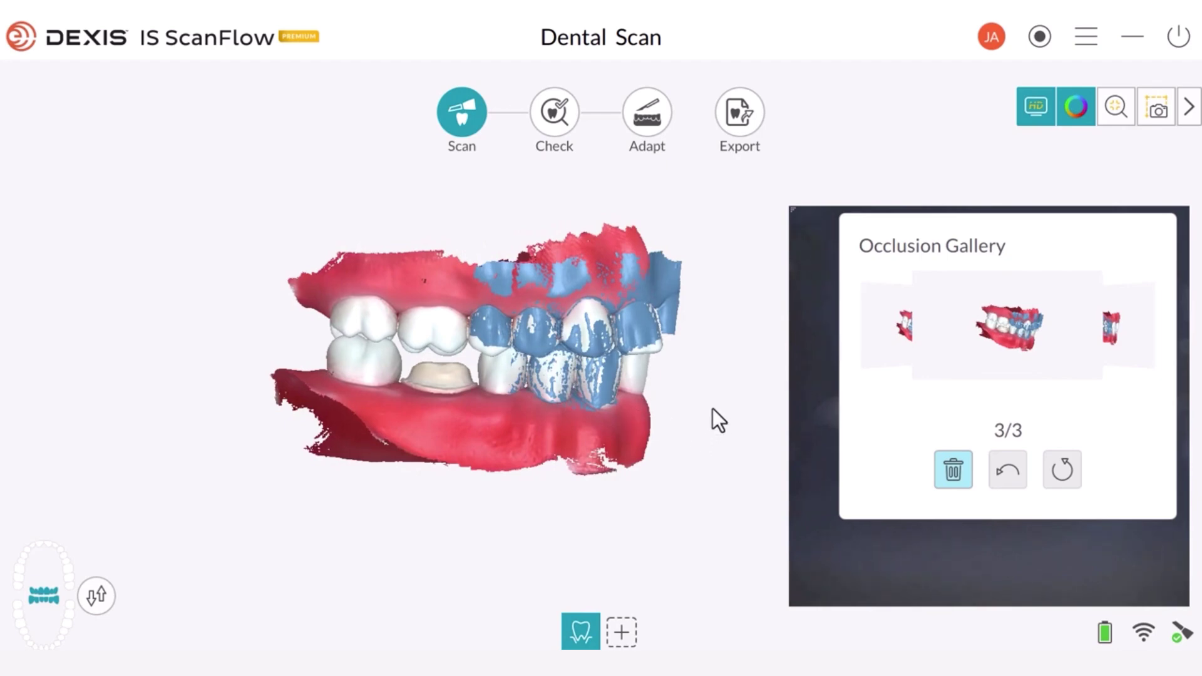
drag(712, 410, 581, 429)
click(897, 348)
drag(612, 271, 476, 401)
click(896, 347)
drag(569, 322, 411, 388)
drag(471, 424, 900, 372)
click(876, 335)
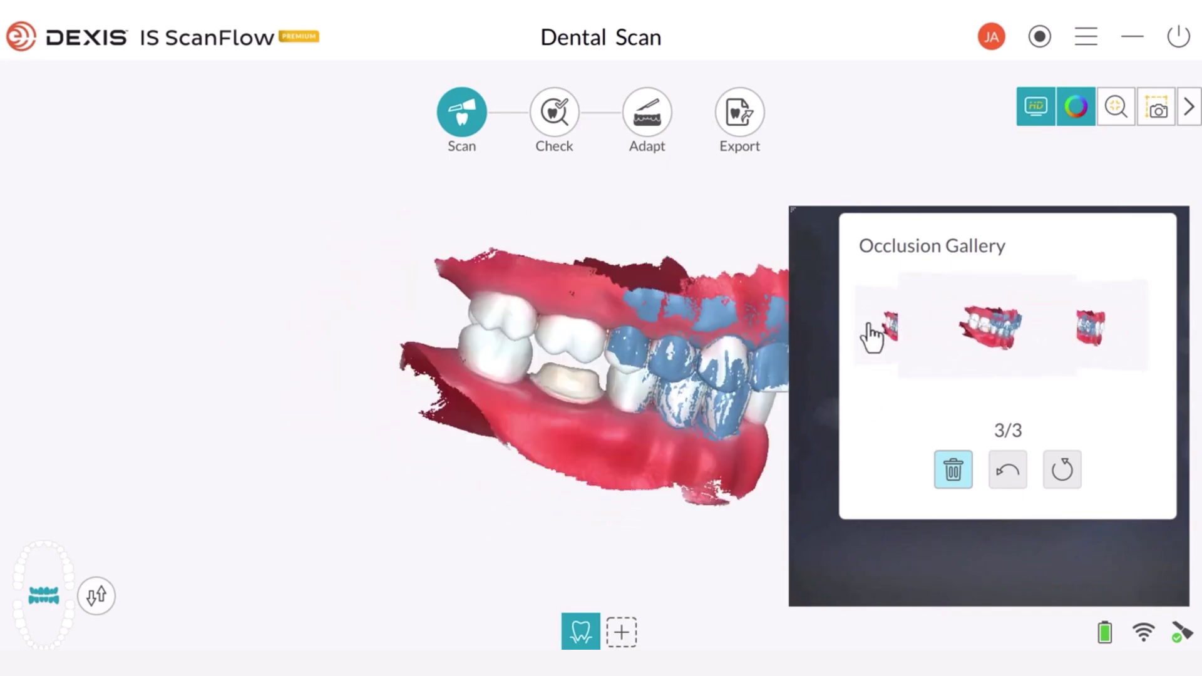
drag(649, 341, 504, 577)
drag(681, 338, 601, 374)
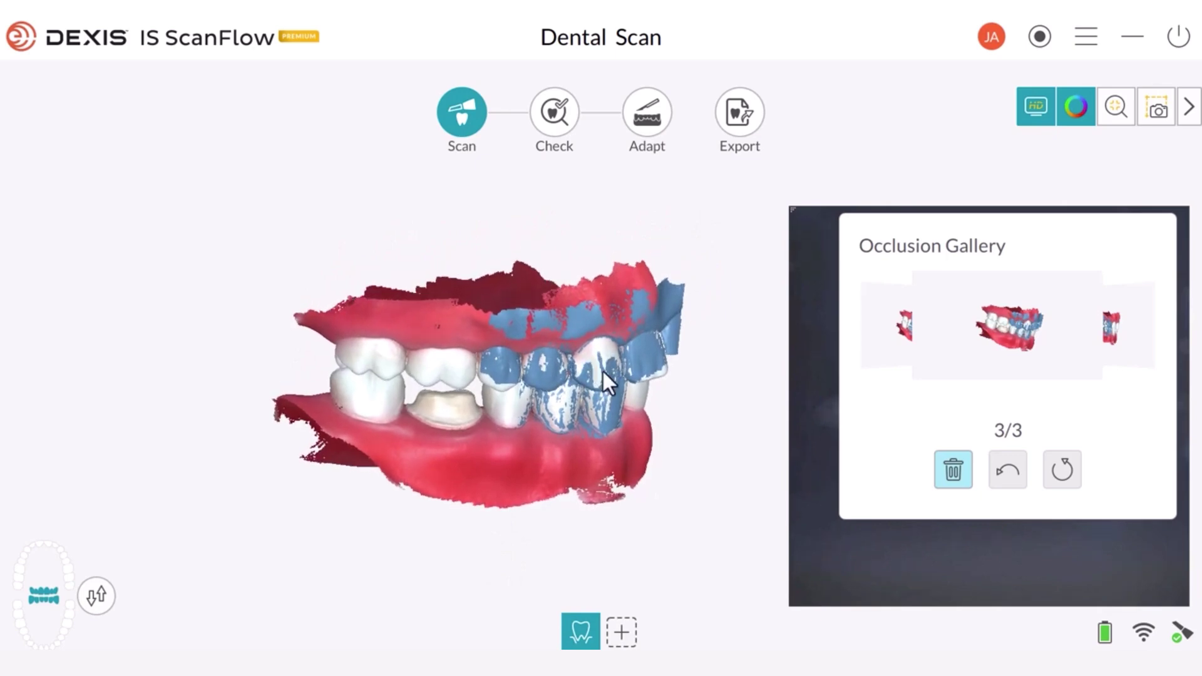
drag(619, 361, 621, 394)
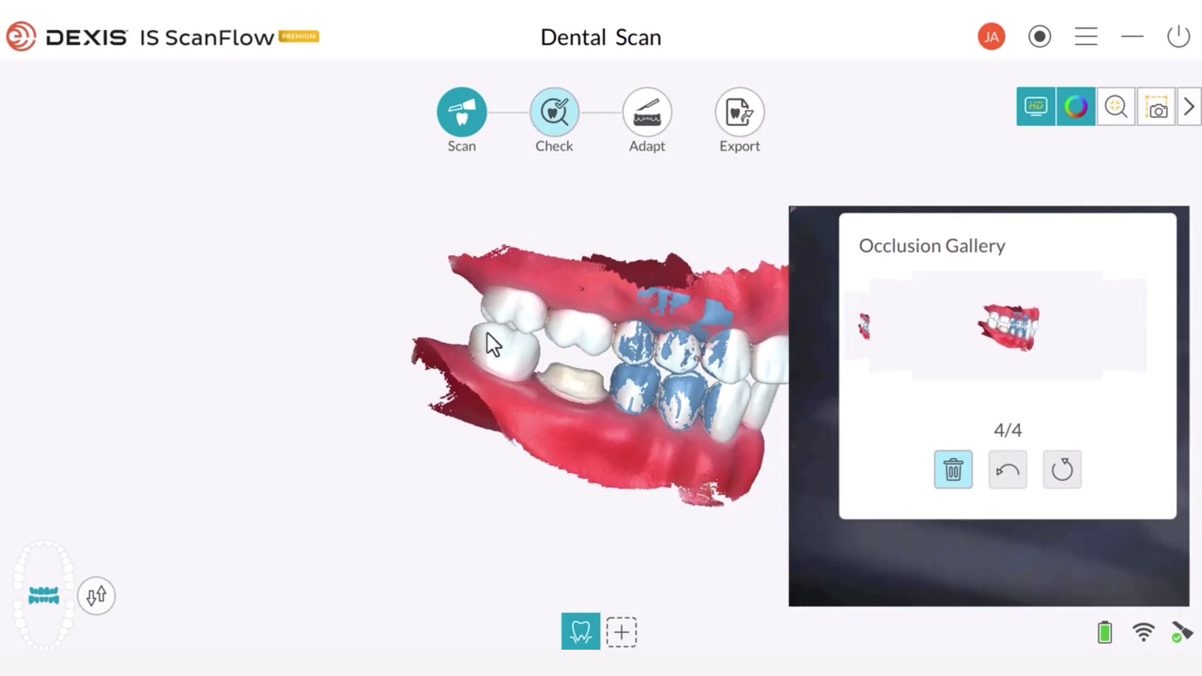
Inspect the new fourth bite, cycling back through bites 3, 2 and 1 to bite 4
drag(476, 416, 652, 156)
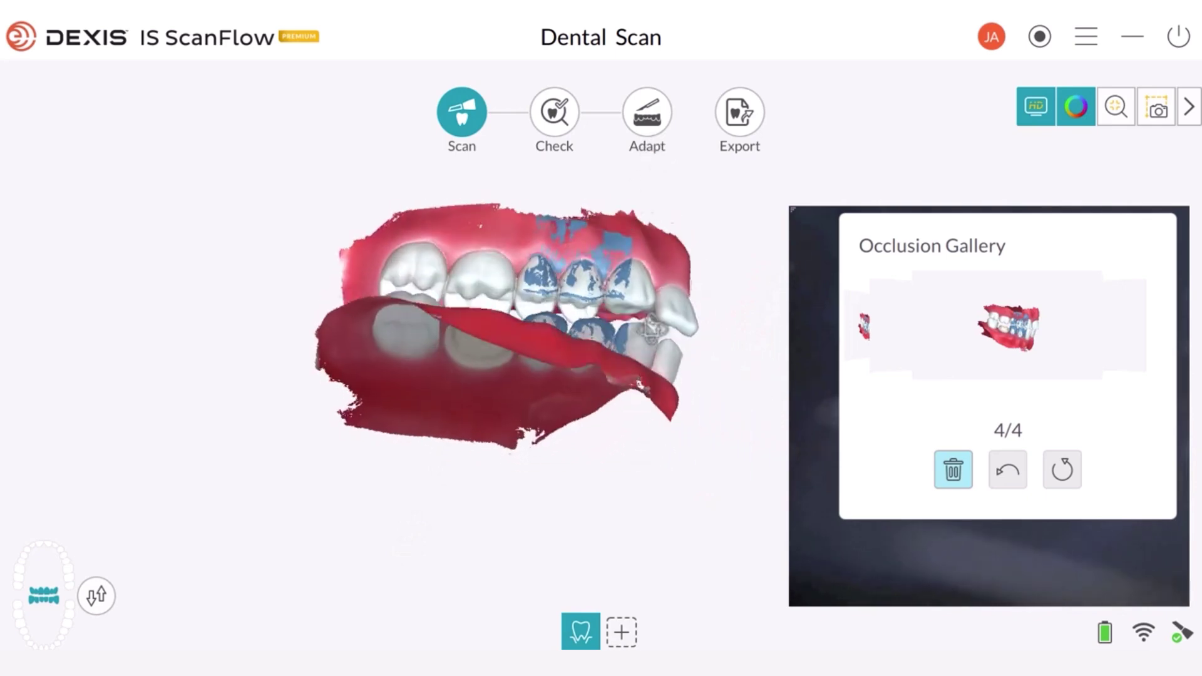
click(893, 321)
click(894, 321)
click(894, 321)
click(893, 321)
drag(679, 287, 497, 263)
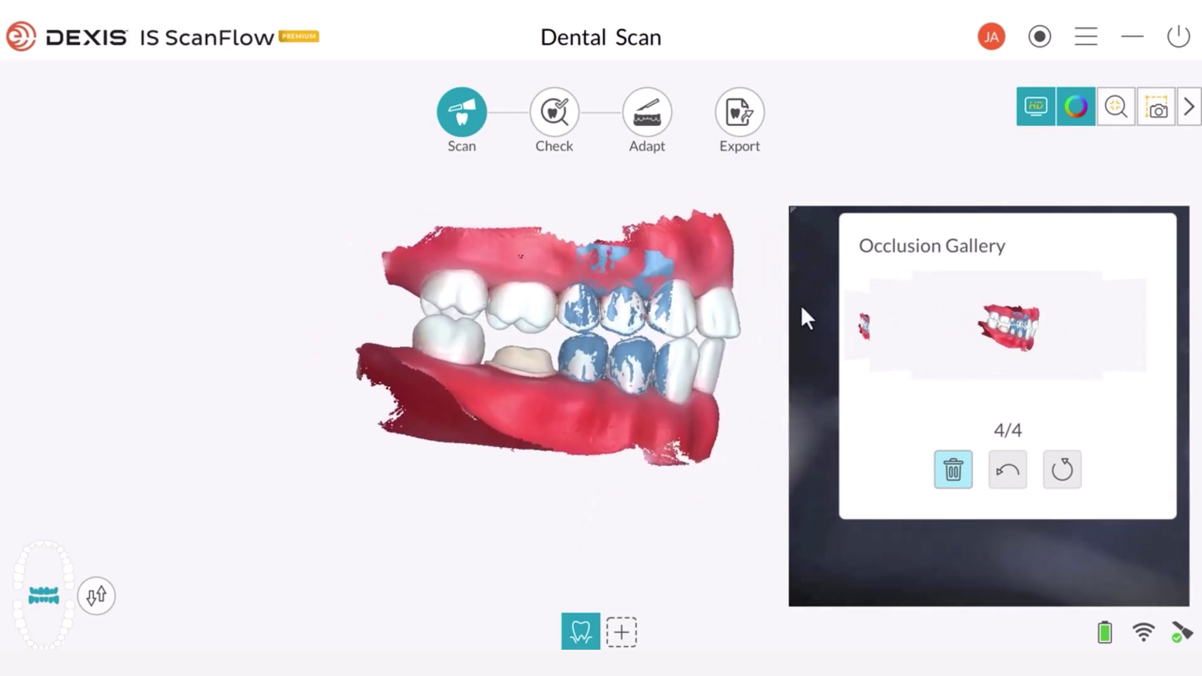
Delete the bite snapshots, then rotate and zoom in on the separated upper and lower arches
click(951, 466)
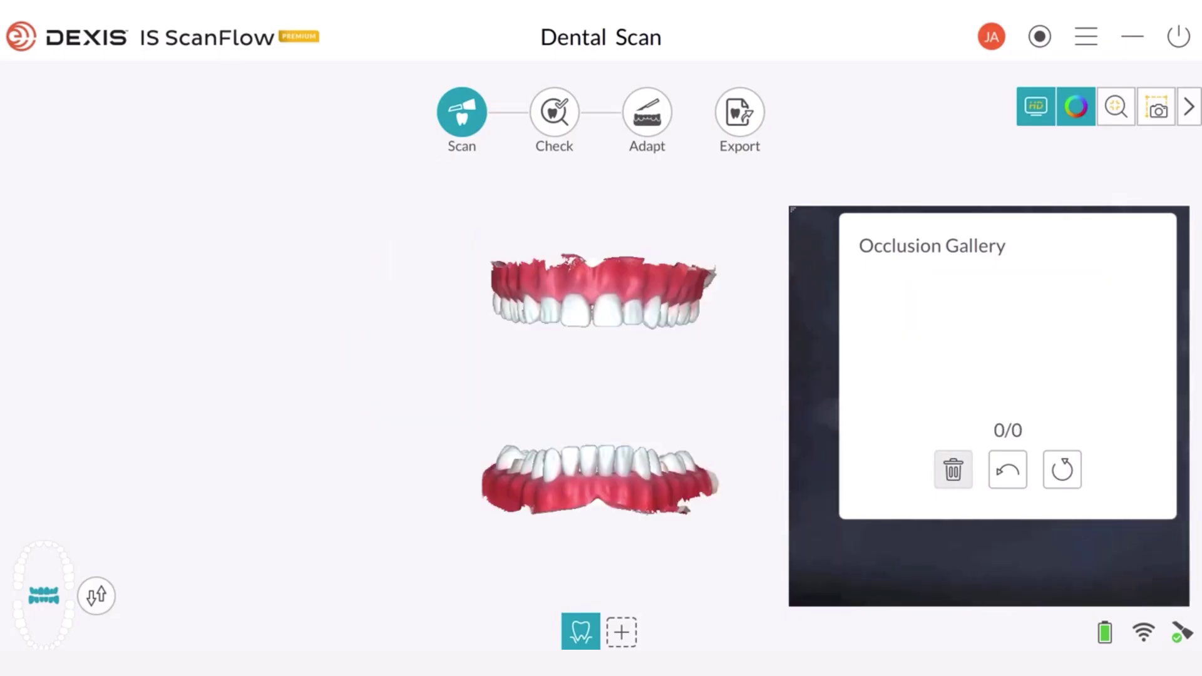
drag(496, 301, 627, 314)
scroll(617, 336, up, 3)
drag(572, 209, 634, 246)
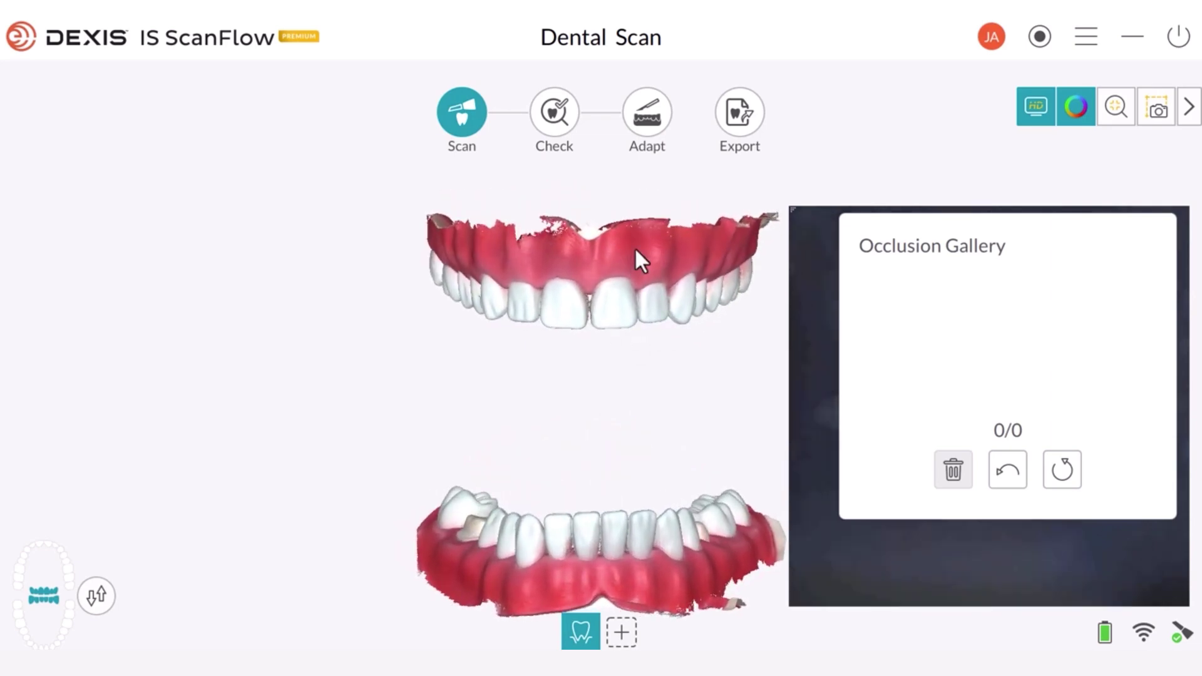
drag(654, 373, 756, 382)
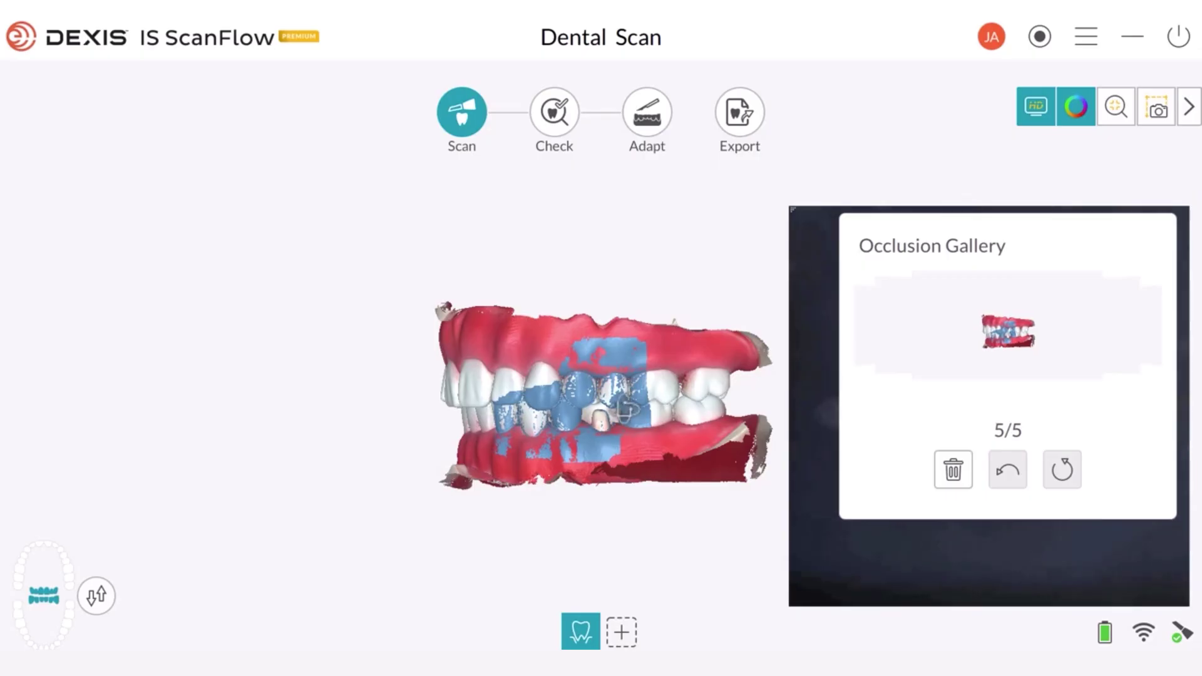
Orbit the bite model up toward the upper gum while five bites register
drag(628, 408, 655, 330)
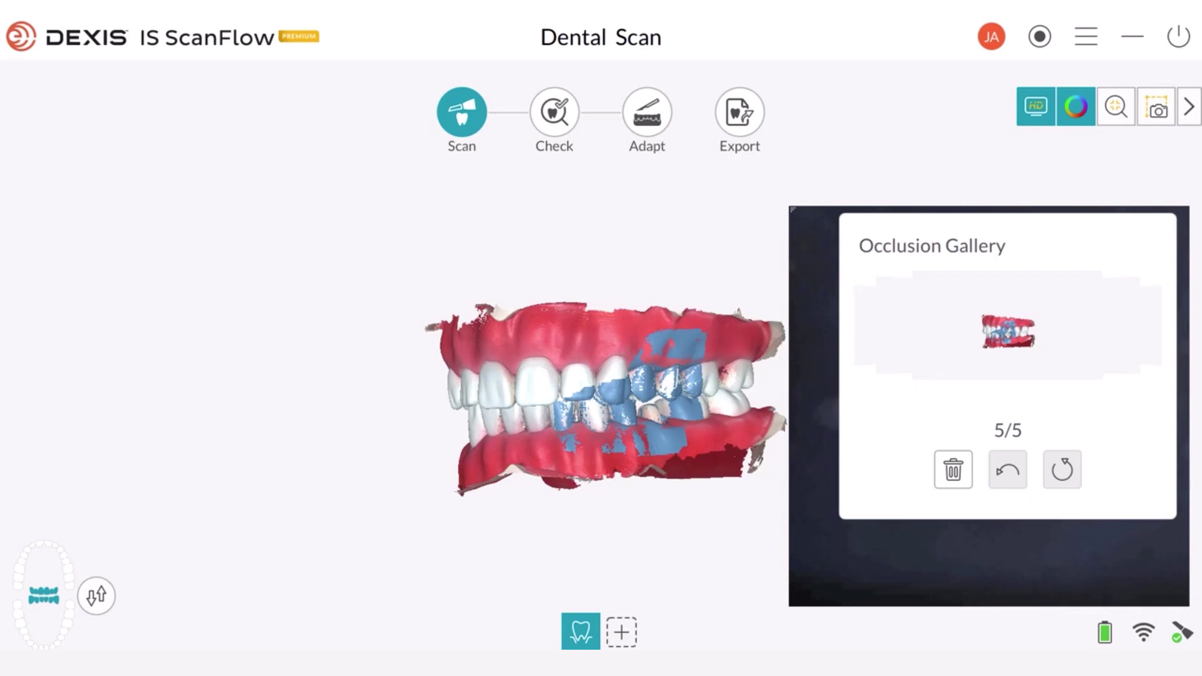
Step back through the gallery to the second occlusion scan and rotate it to inspect
scroll(656, 341, up, 3)
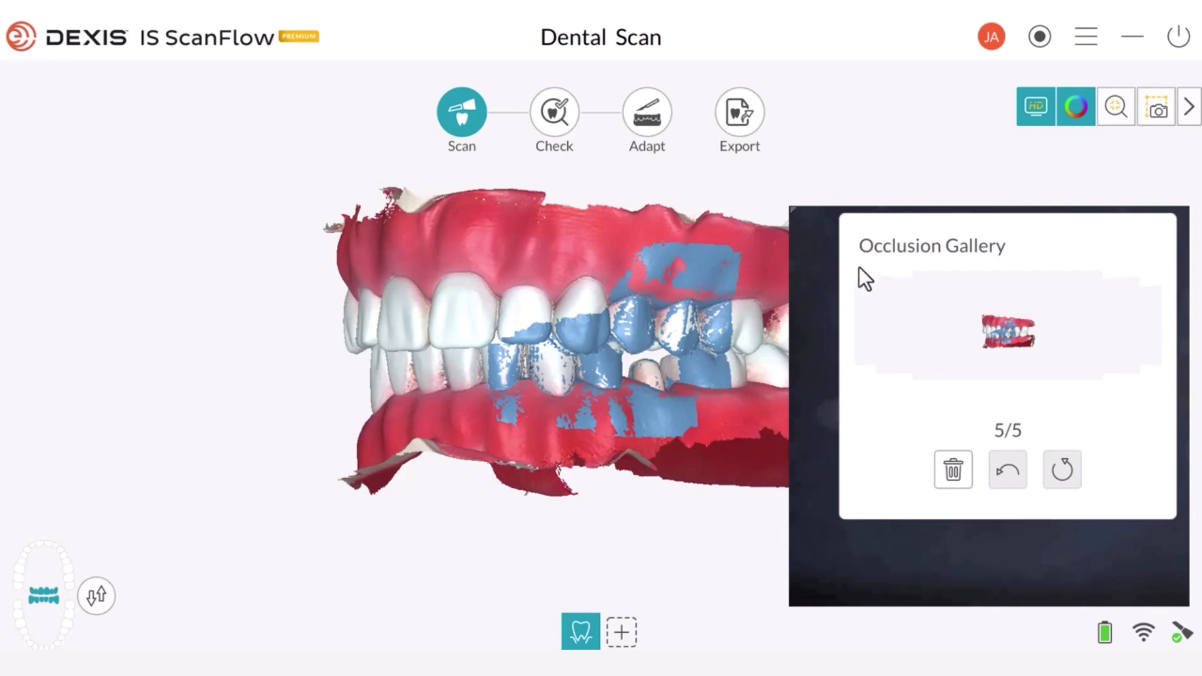
click(897, 321)
click(897, 320)
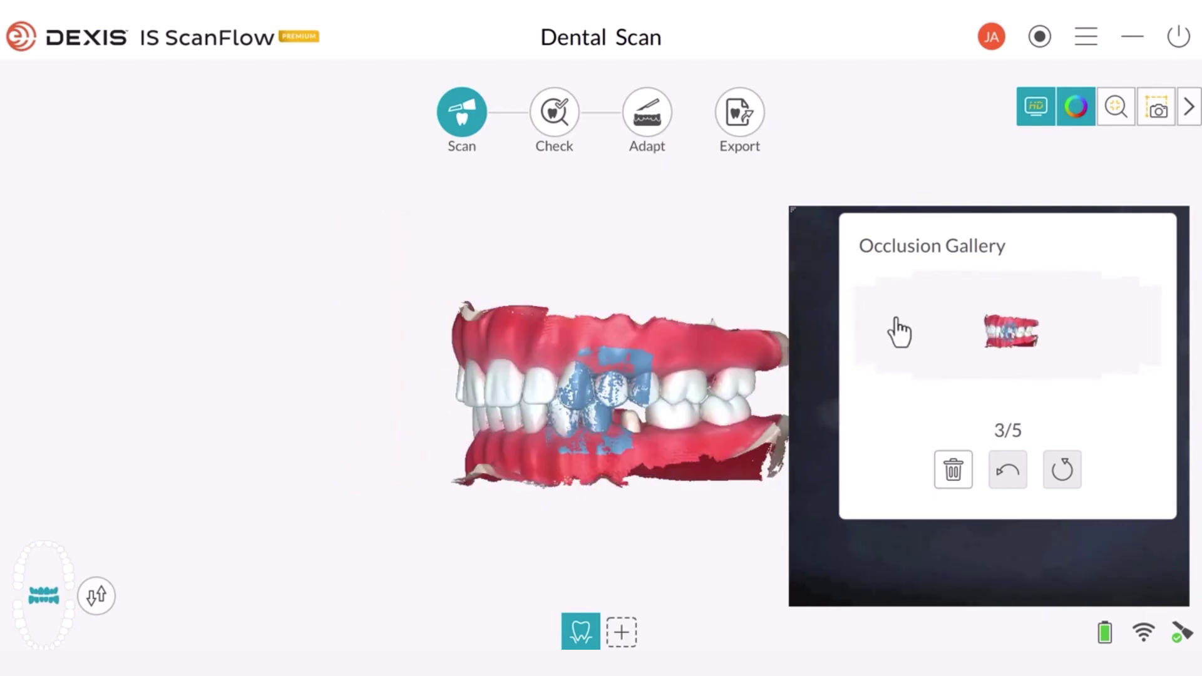
click(896, 333)
drag(663, 366, 534, 190)
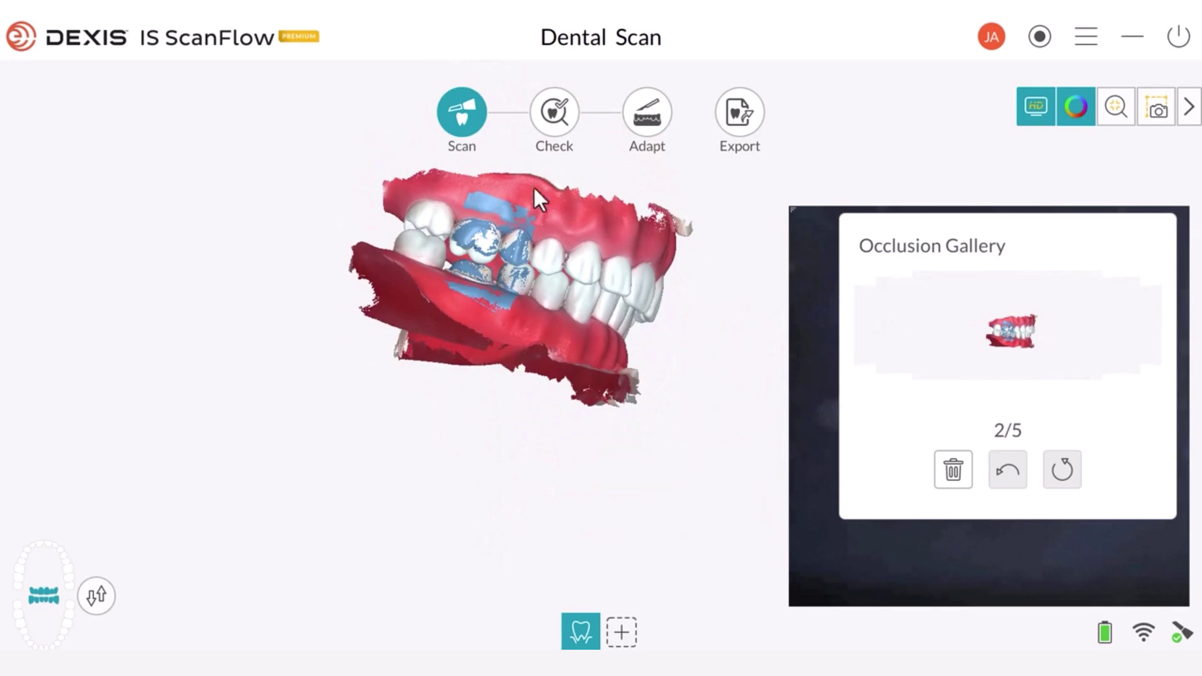
Return to the fifth bite in an occlusal view and open Refine Analysis
click(866, 326)
click(852, 326)
drag(601, 351, 720, 317)
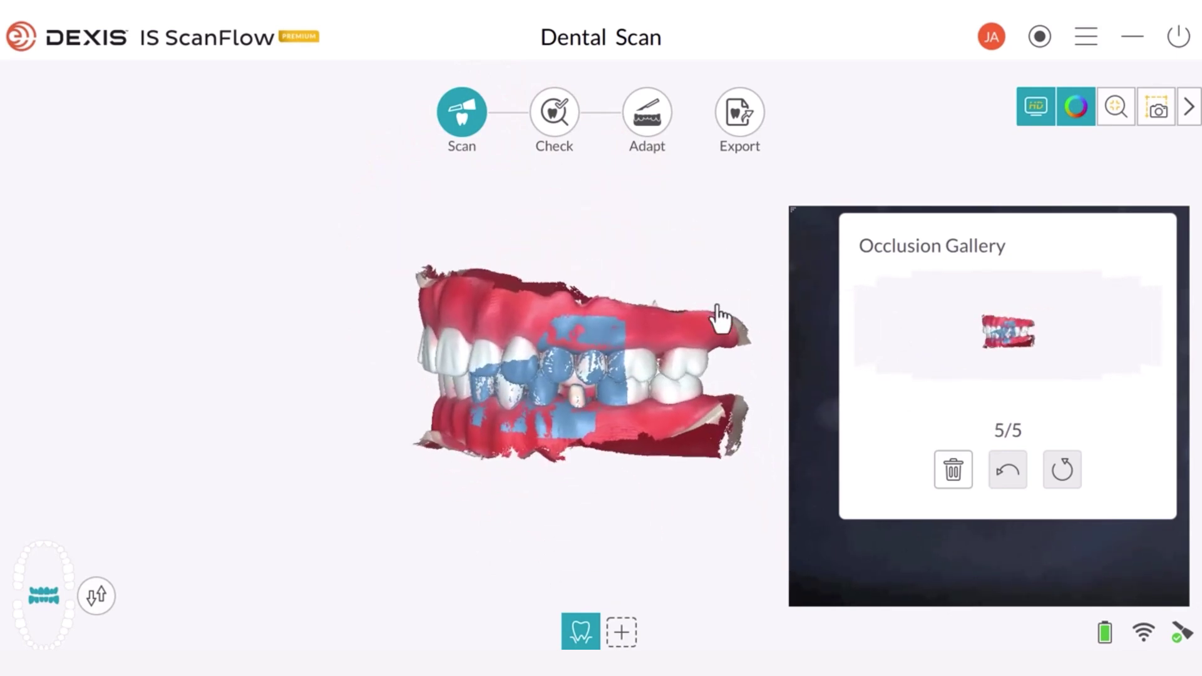
click(563, 120)
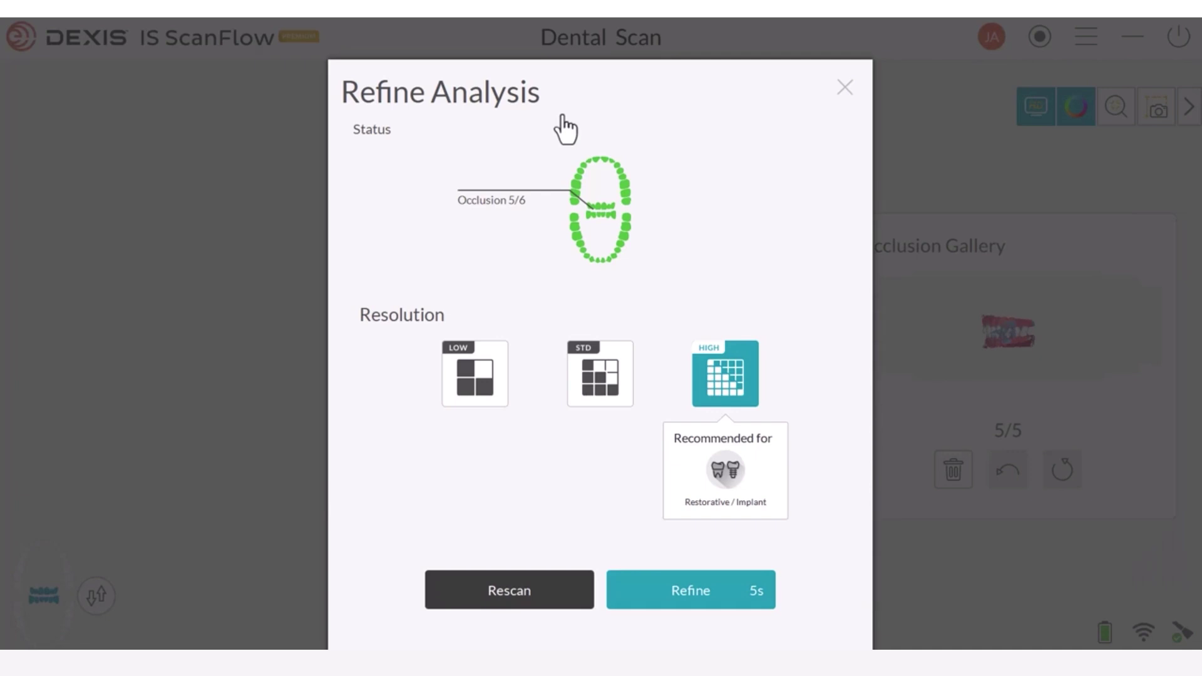
Refine the scan at High resolution and rotate the refined full-arch model to view both arches
click(701, 598)
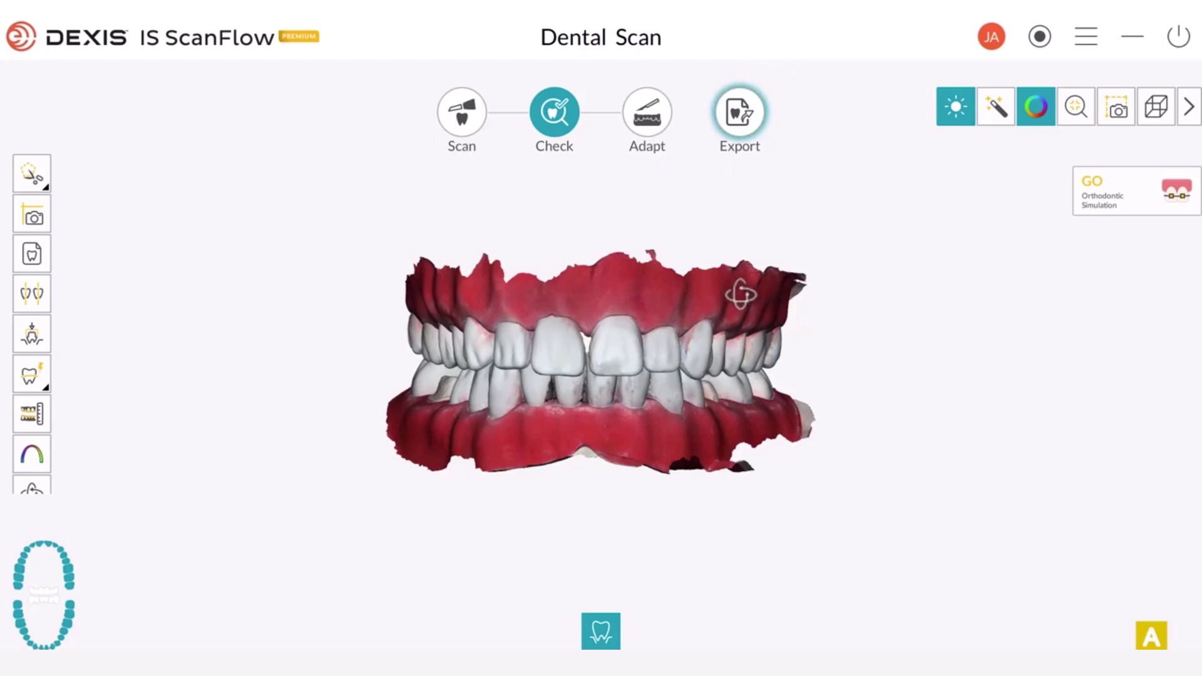
drag(743, 290, 721, 276)
drag(665, 461, 704, 411)
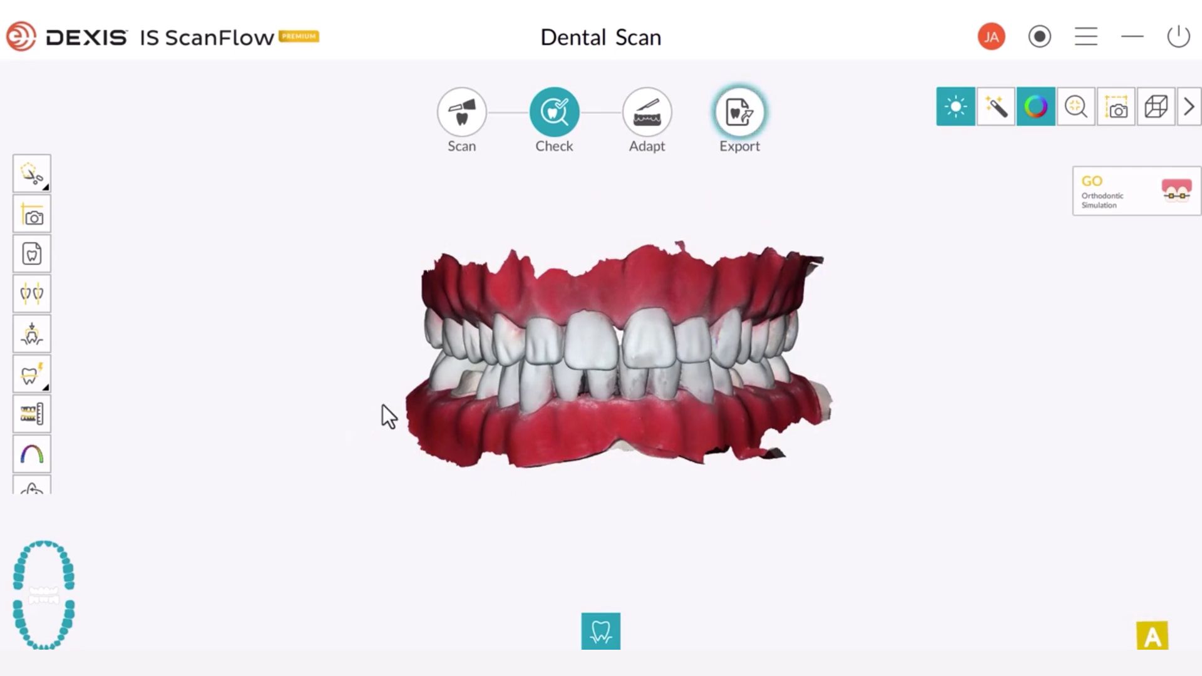
click(38, 463)
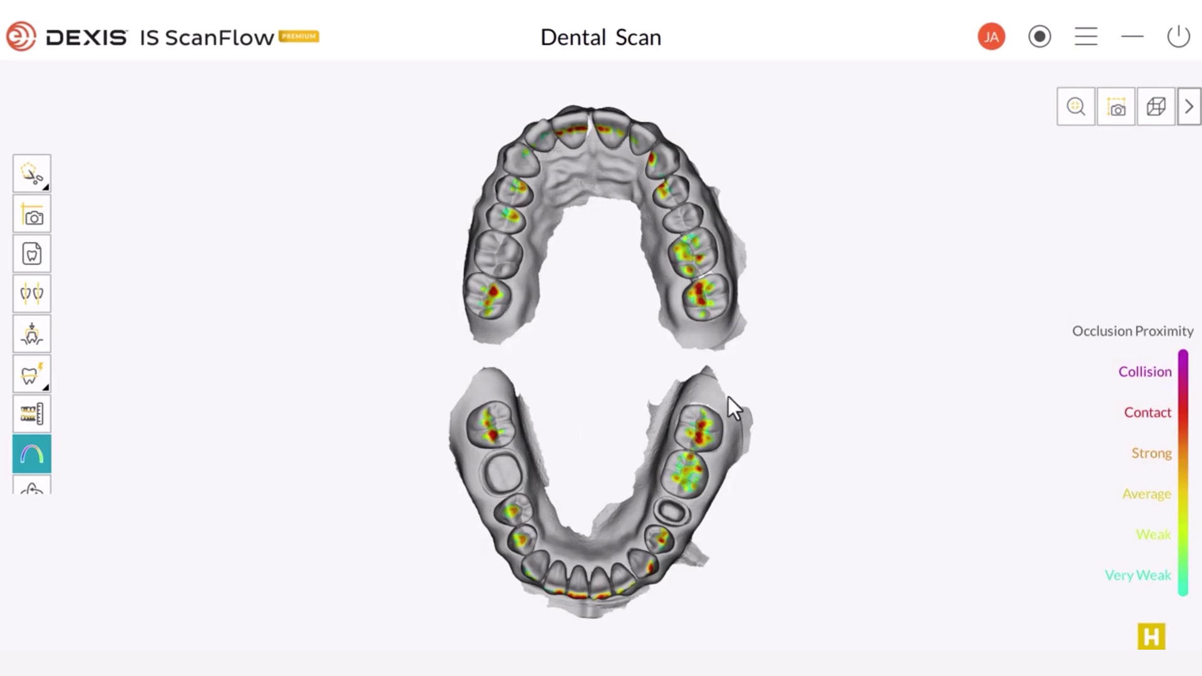
drag(727, 396, 625, 483)
scroll(714, 360, up, 2)
scroll(737, 365, up, 5)
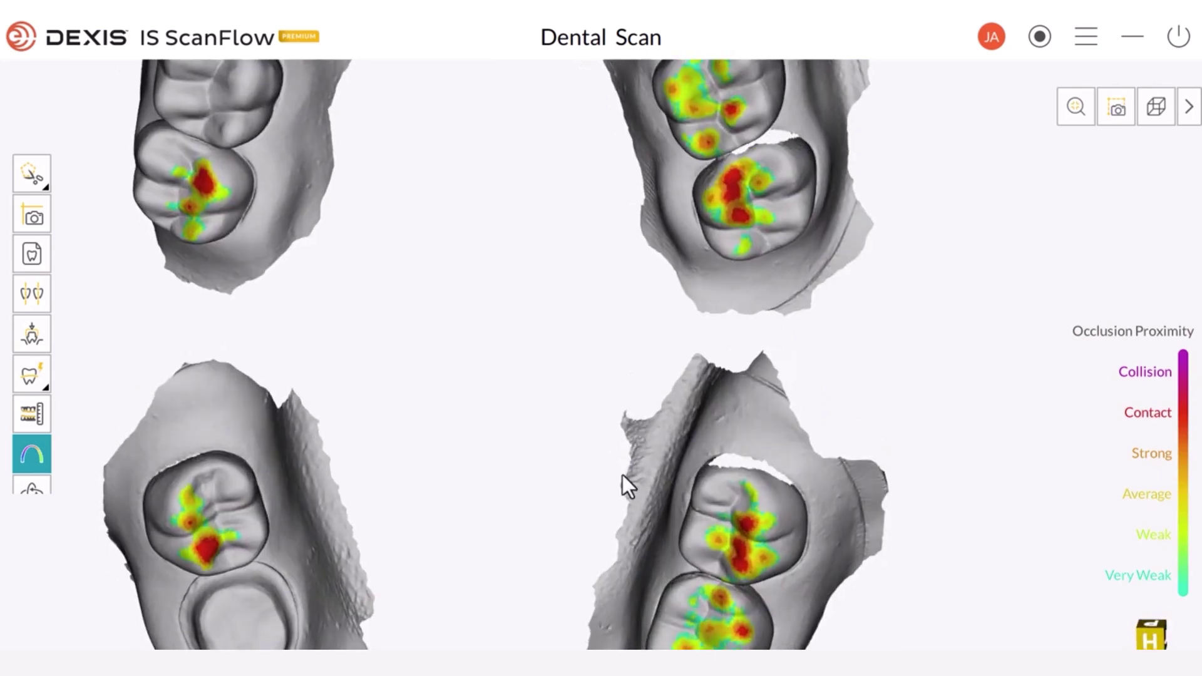
scroll(686, 403, down, 5)
drag(686, 403, 703, 324)
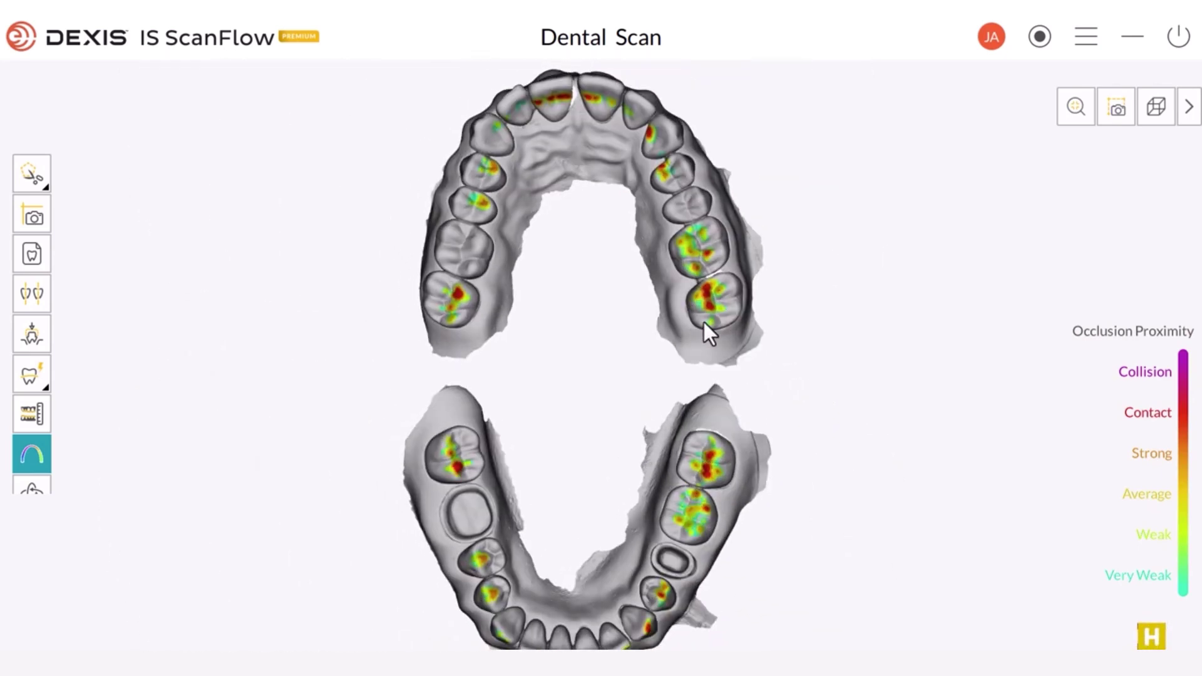
scroll(678, 389, down, 2)
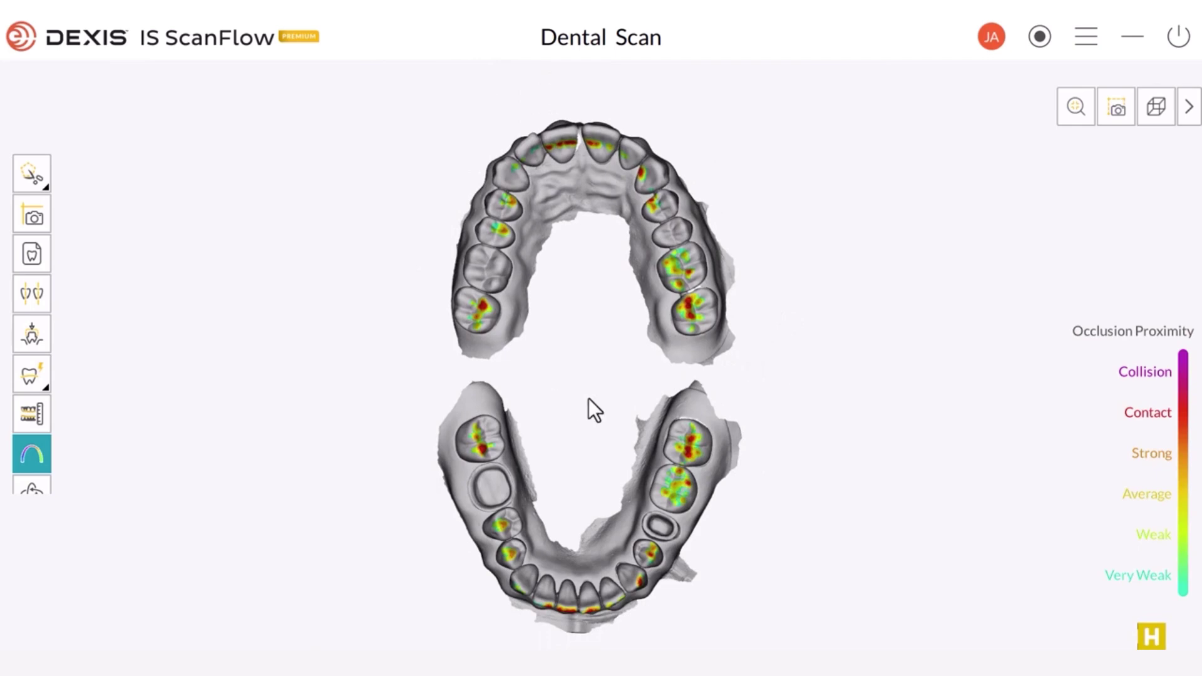
drag(611, 390, 610, 362)
scroll(583, 338, up, 2)
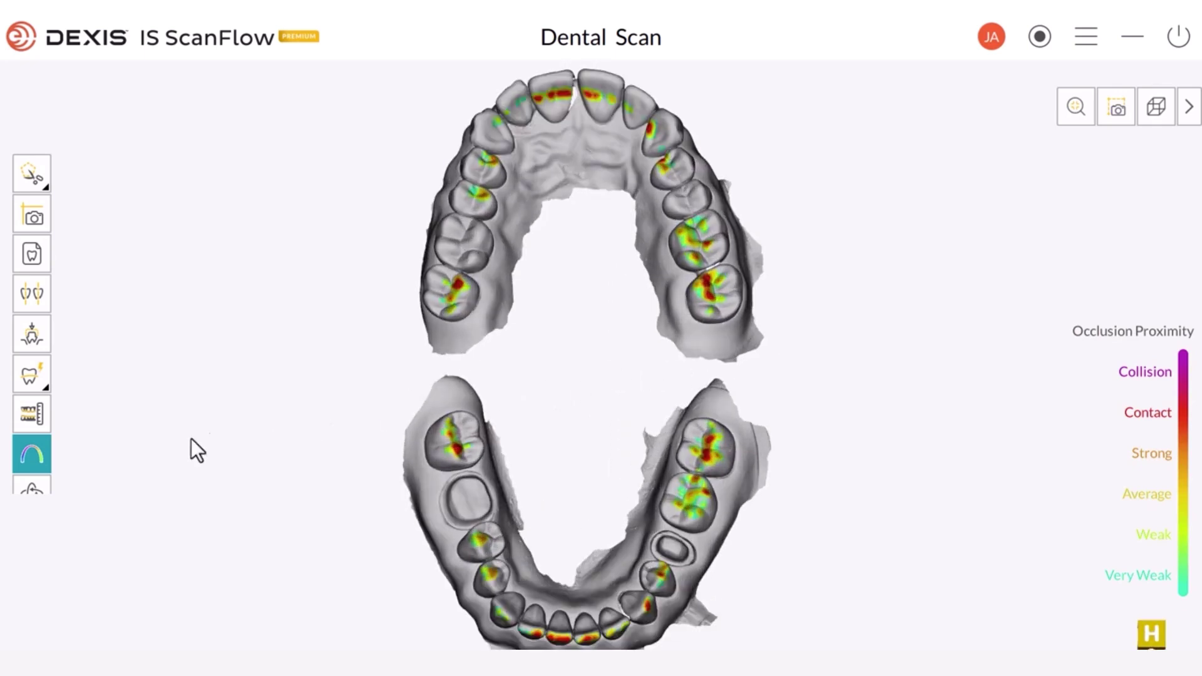
click(37, 457)
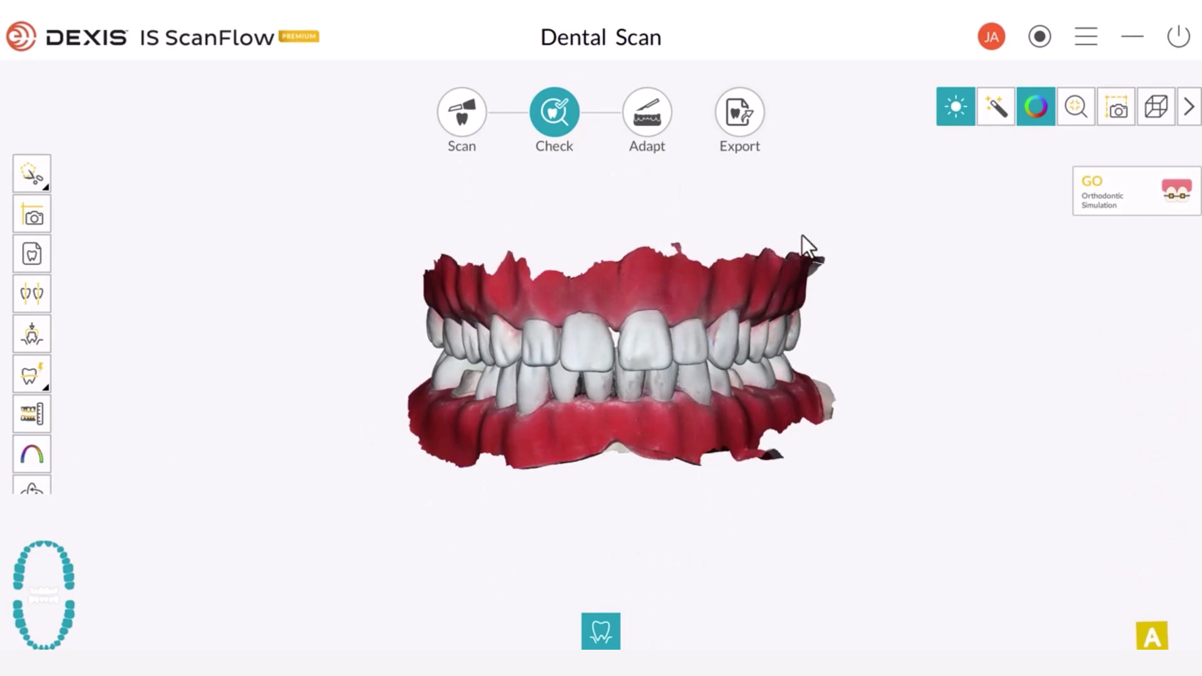
Open and close the Export options, then exit the program with the scanned data saved
click(740, 126)
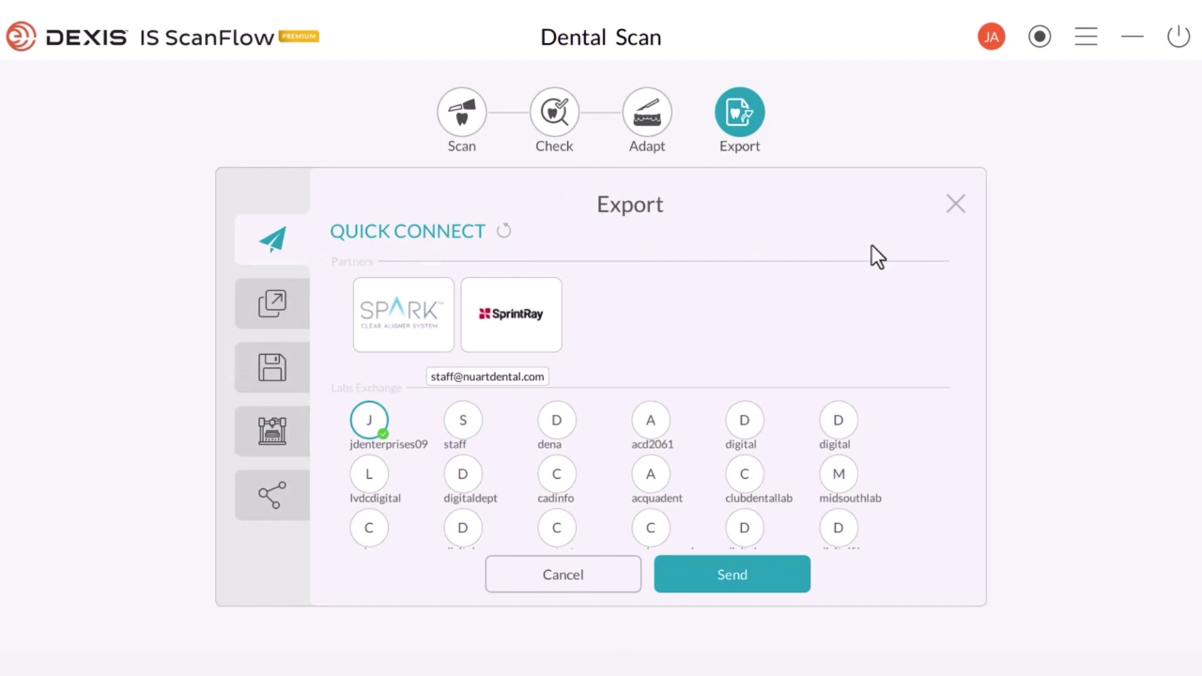
click(557, 125)
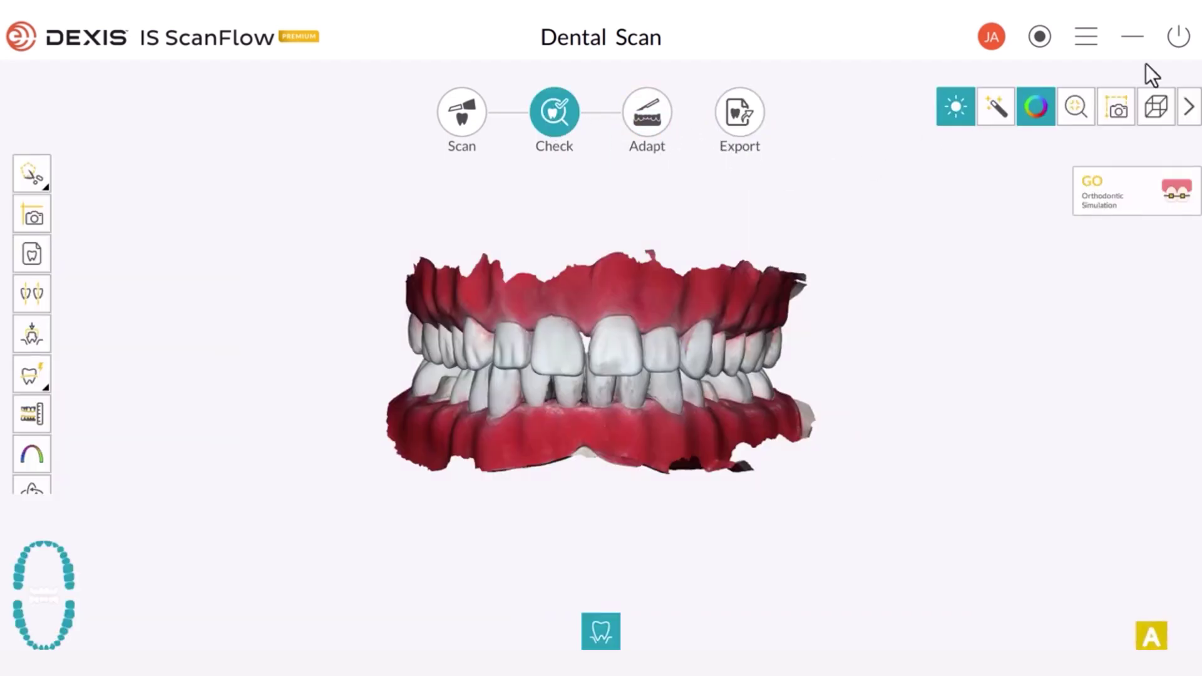
click(1175, 44)
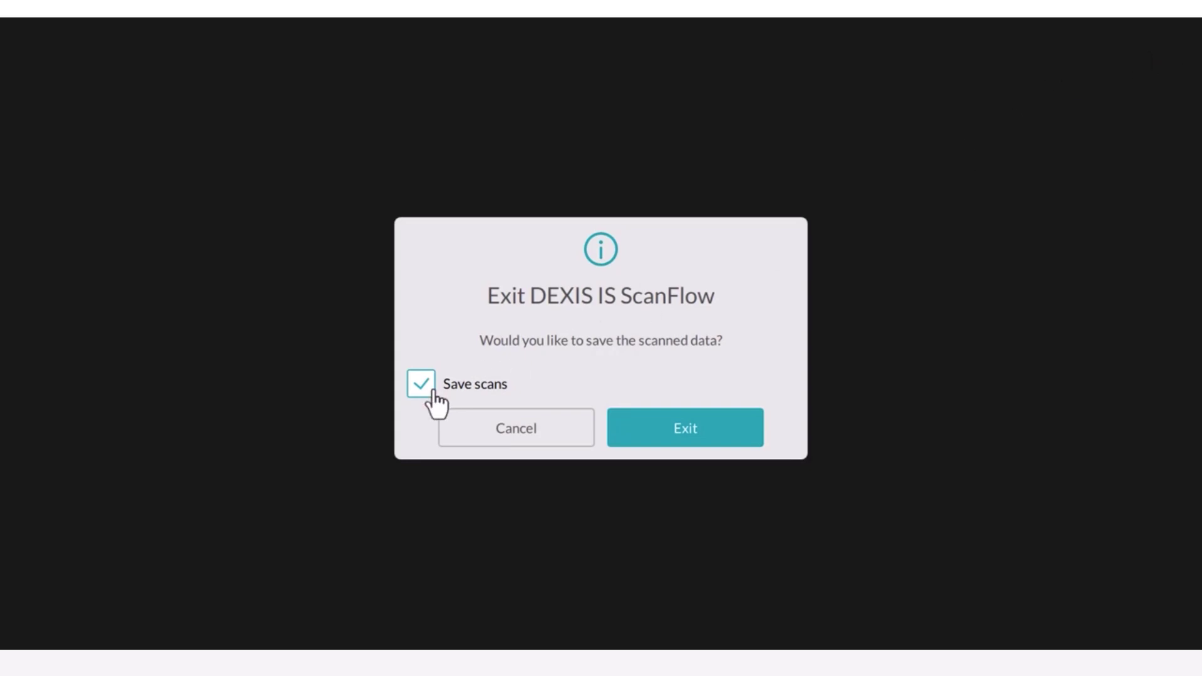
click(741, 434)
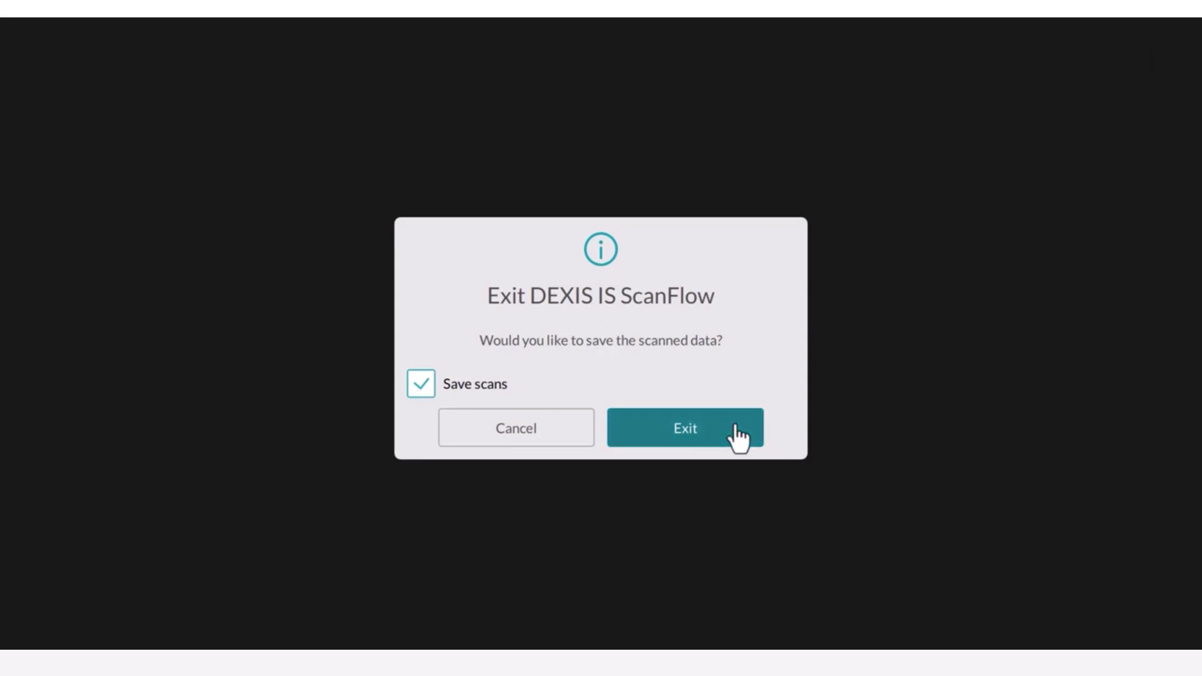